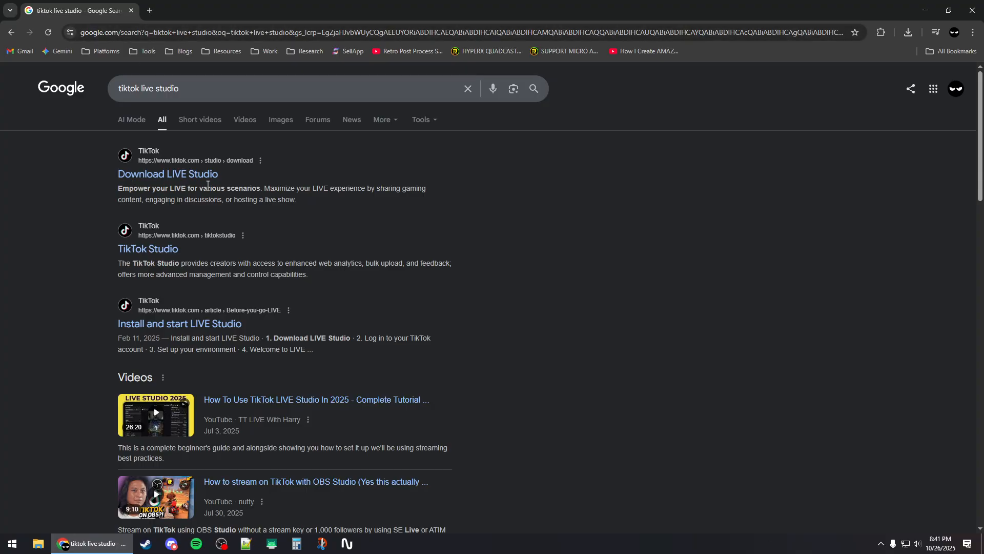
Download the Windows installer from TikTok's LIVE Studio download page and run it, minimizing the browser
left_click(203, 176)
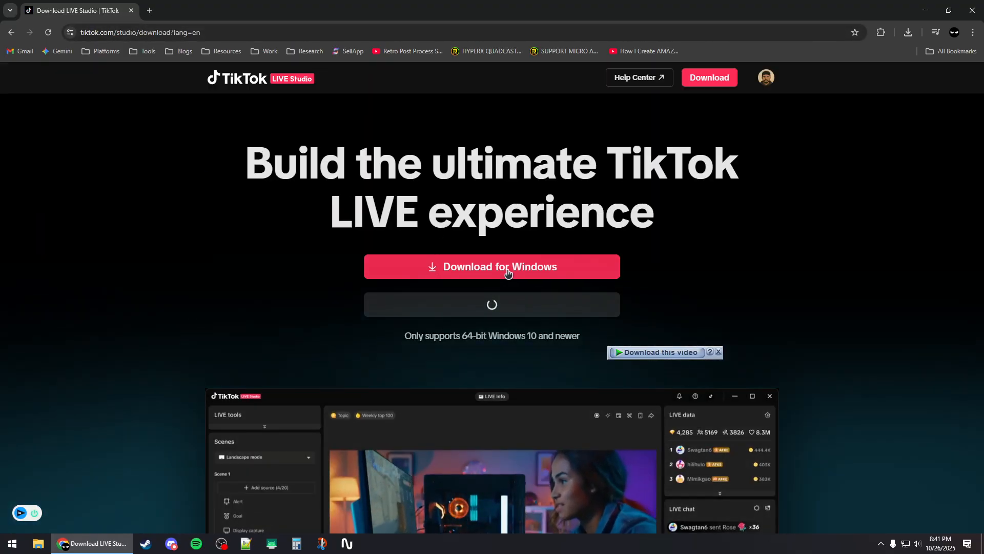
left_click(451, 263)
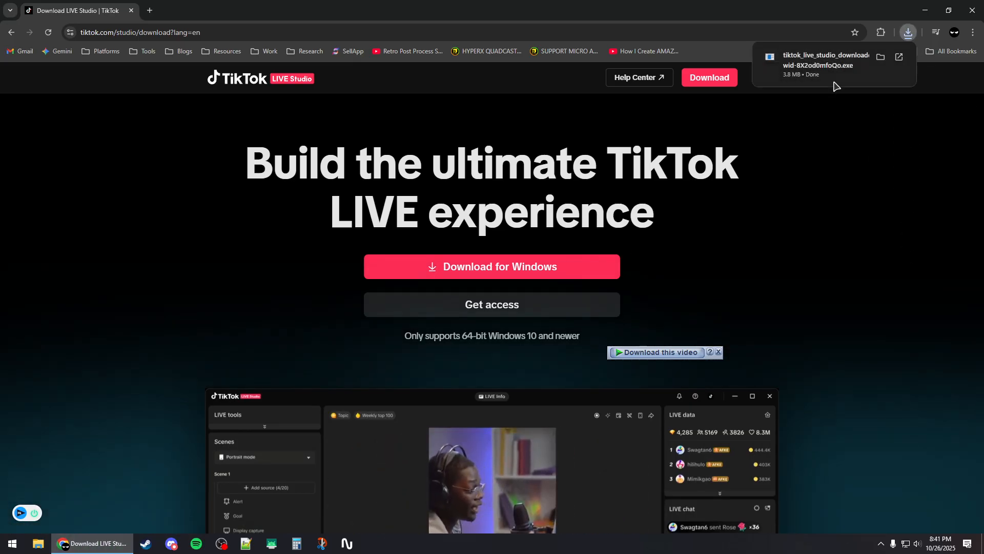
left_click(815, 65)
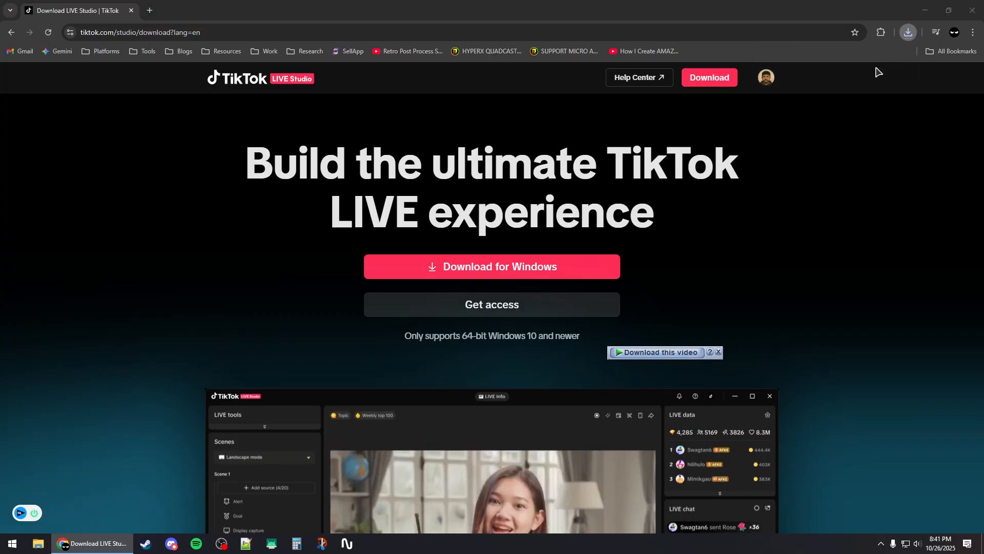
left_click(921, 13)
left_click(924, 14)
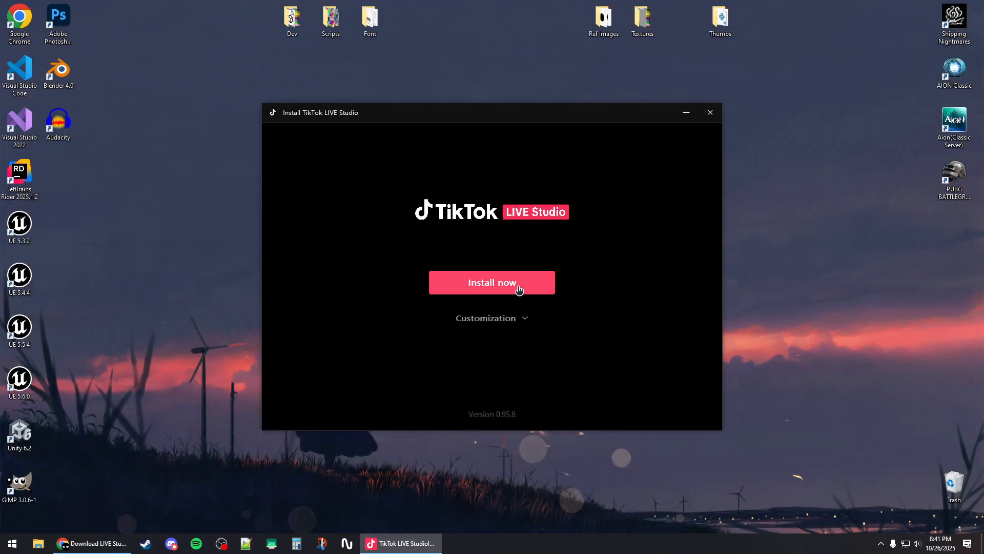
Install TikTok LIVE Studio with the default settings and open it from the installer
left_click(500, 287)
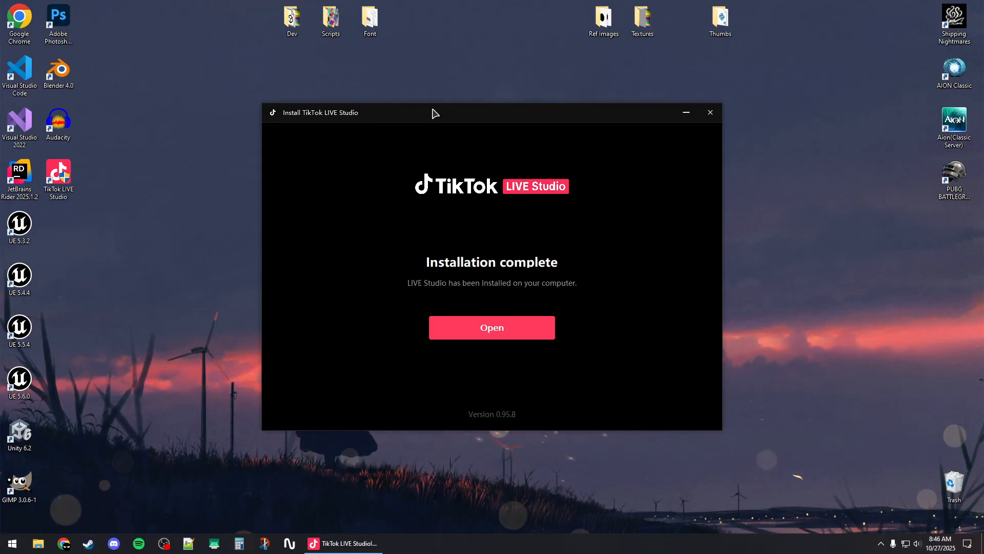
left_click_drag(433, 110, 416, 107)
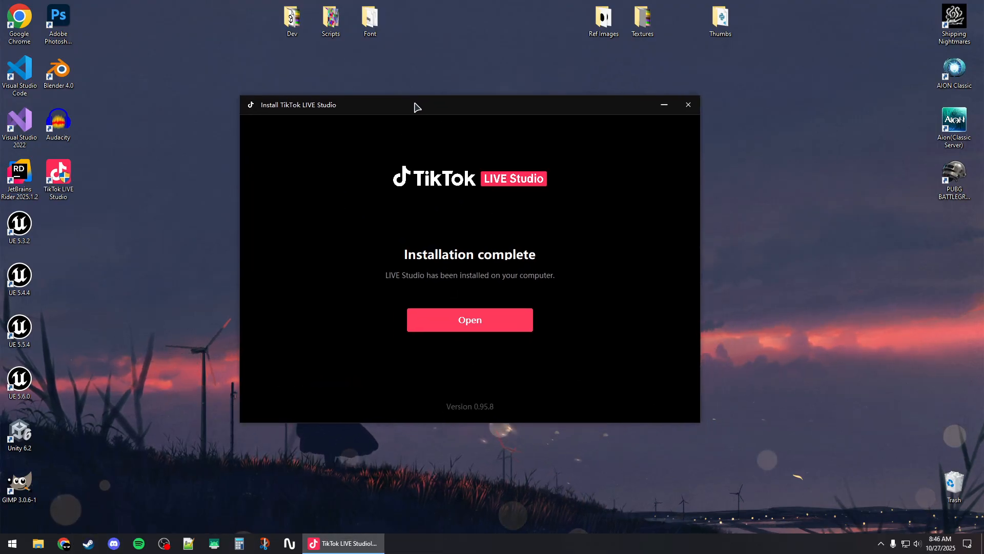
left_click(464, 332)
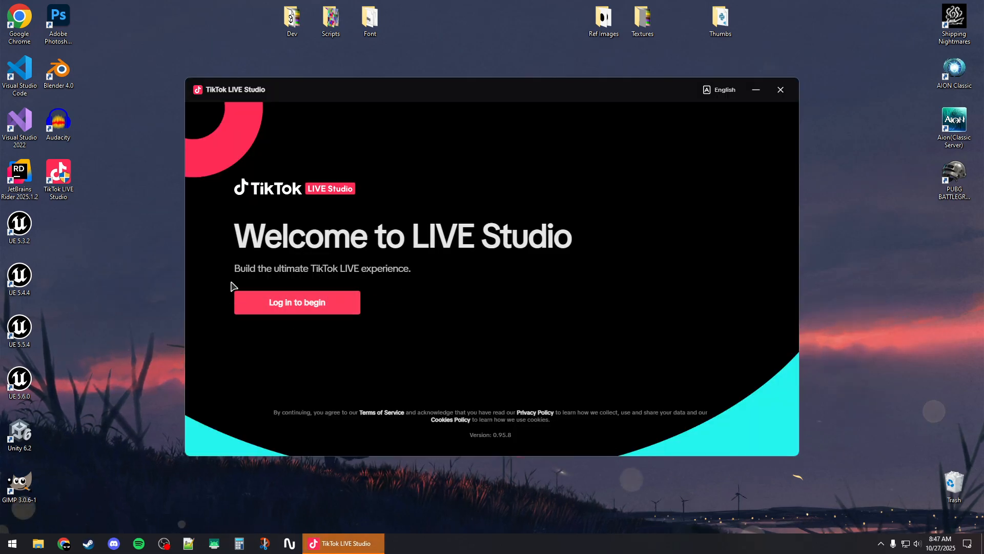
Start the TikTok LIVE Studio login and log in through tiktok.com
left_click(274, 308)
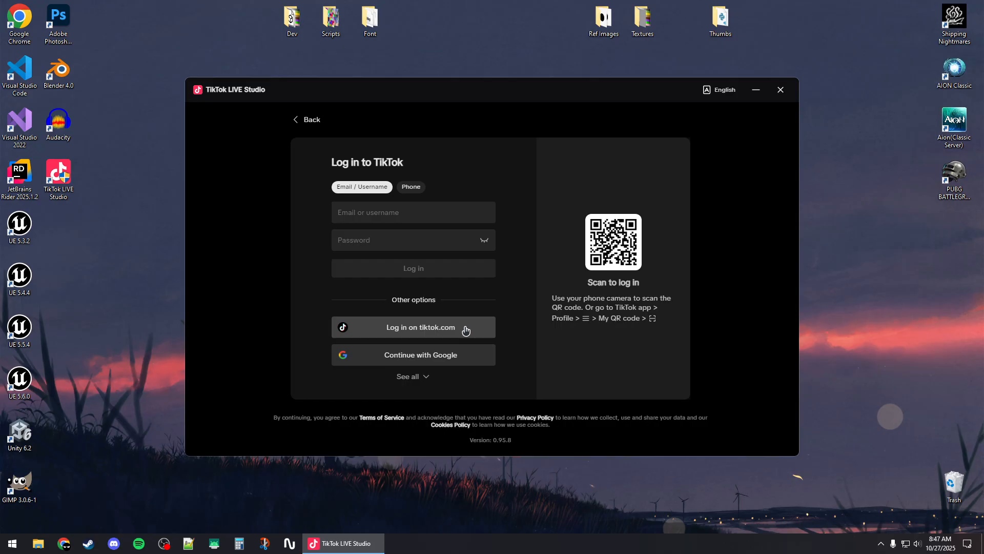
left_click(410, 330)
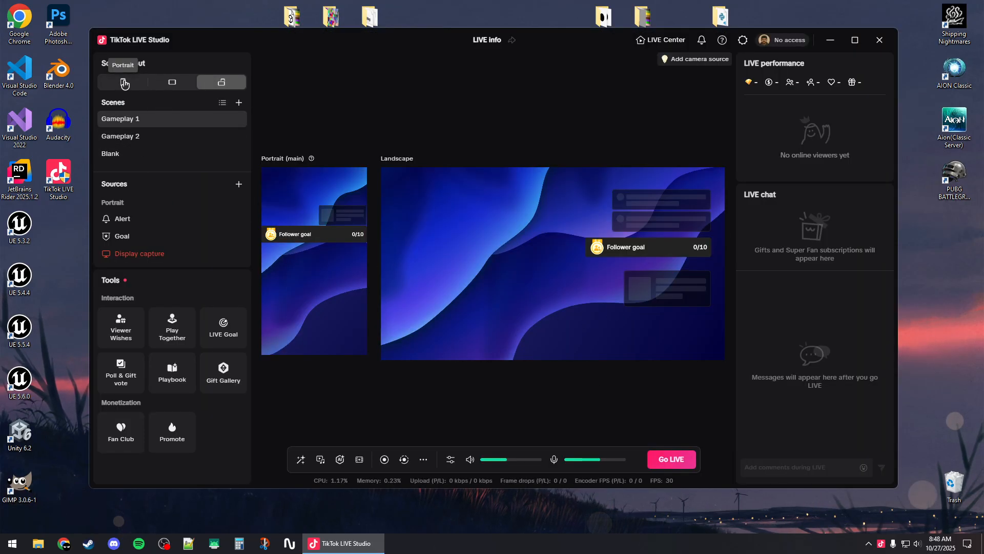
Preview the portrait scene layout, set the layout to landscape, and look through its scenes and sources
left_click(131, 83)
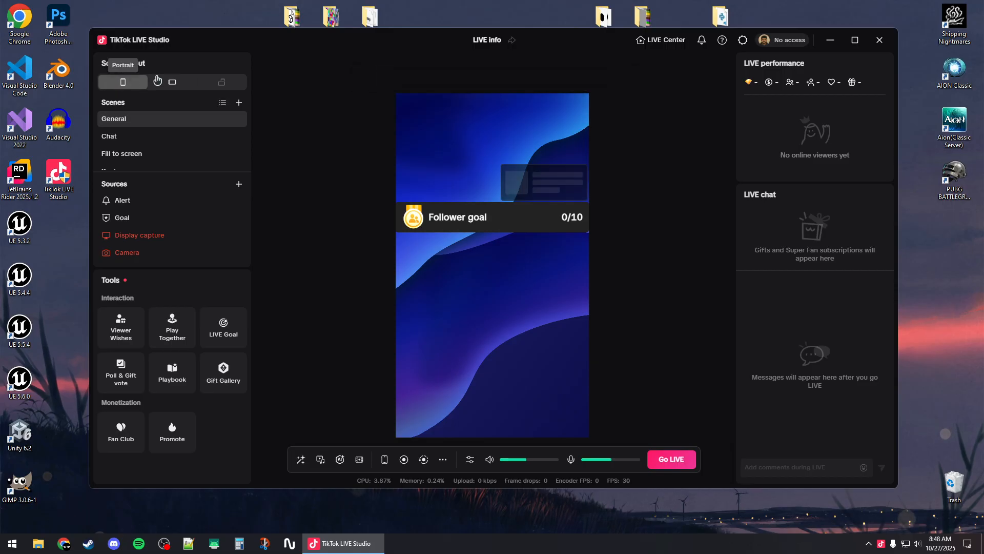
left_click(168, 88)
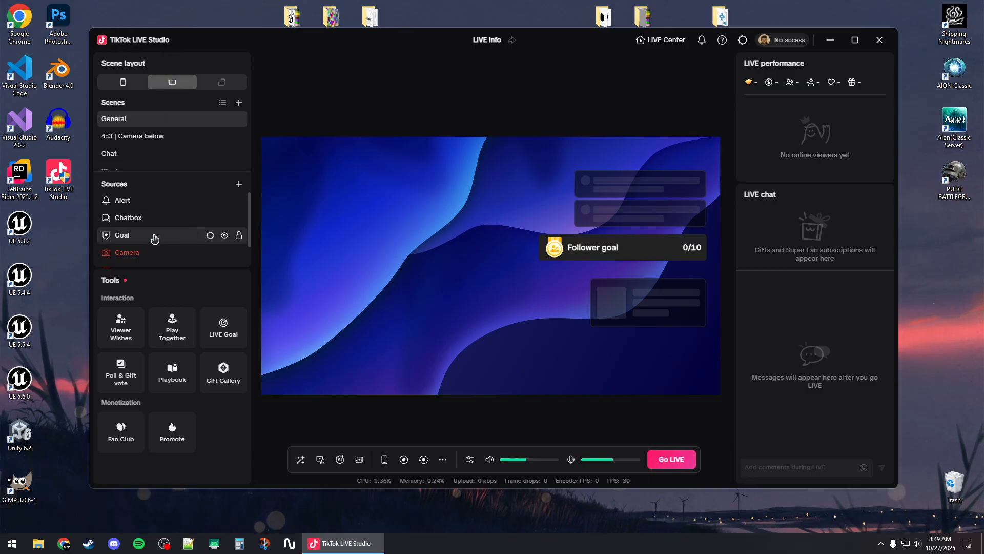
scroll(154, 134, "down", 1)
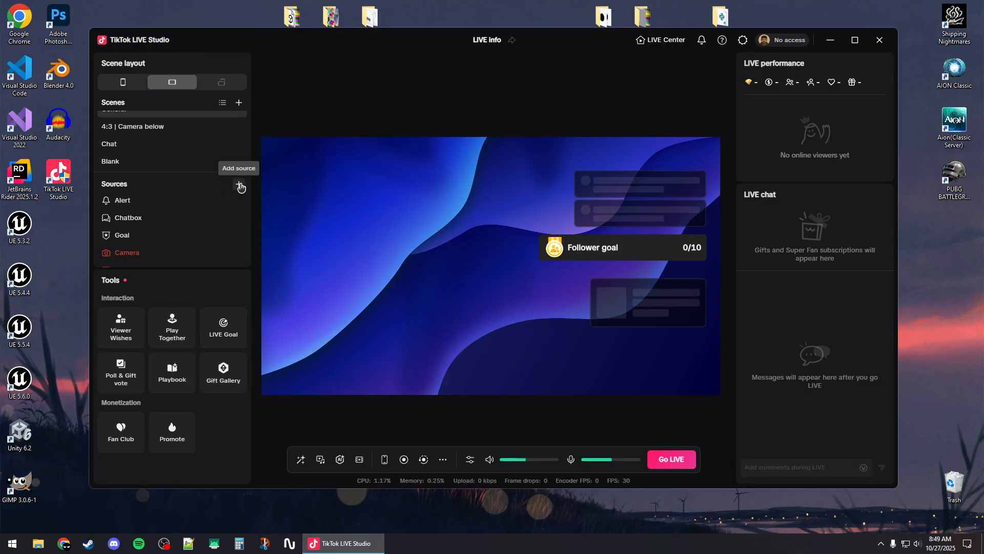
scroll(176, 205, "down", 1)
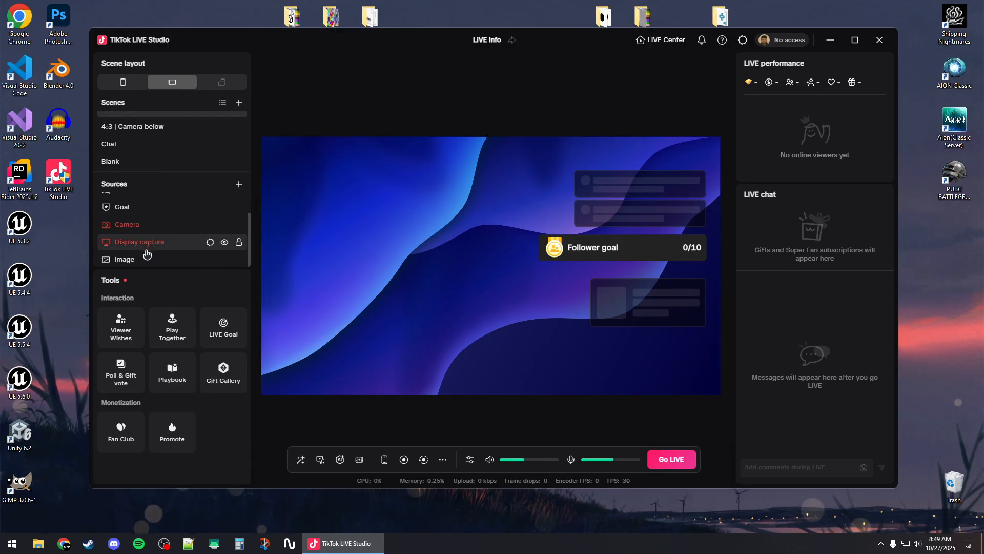
scroll(149, 221, "up", 1)
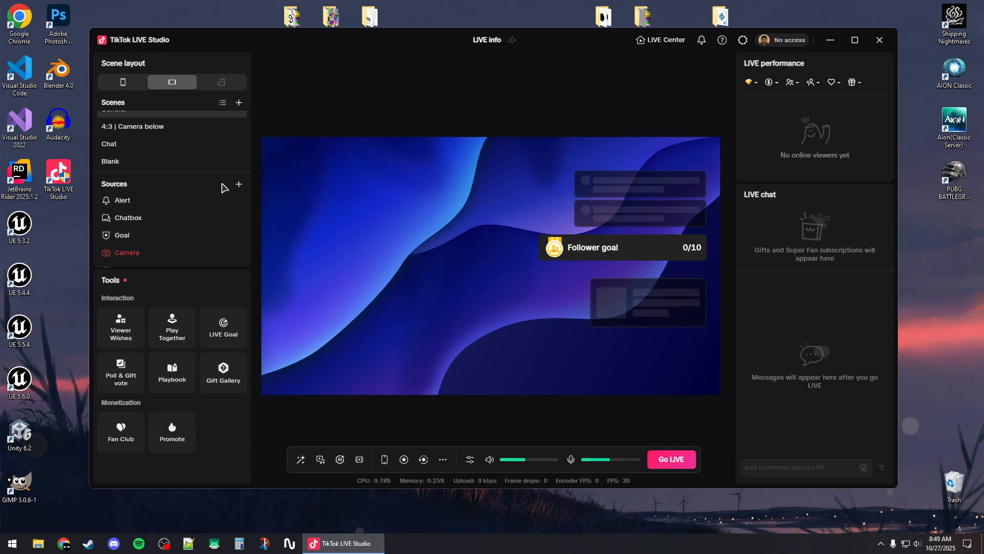
Add a game capture source to the General scene that captures the selected program Spotify.exe
left_click(238, 184)
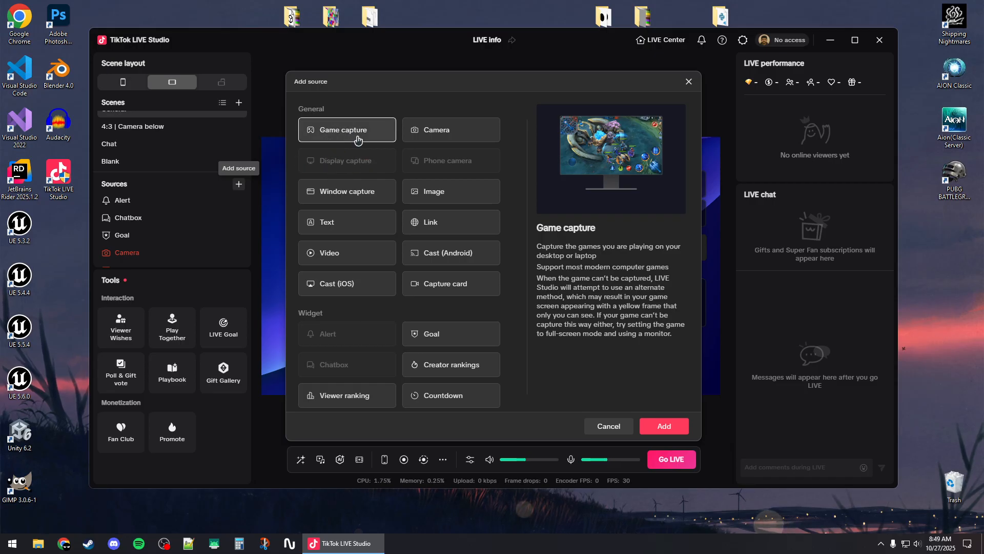
left_click(664, 426)
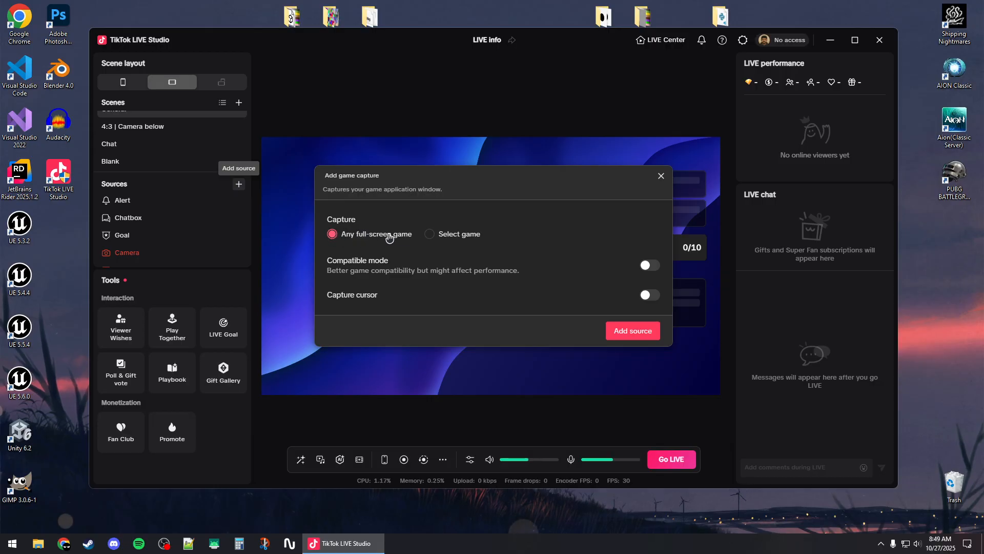
left_click(450, 235)
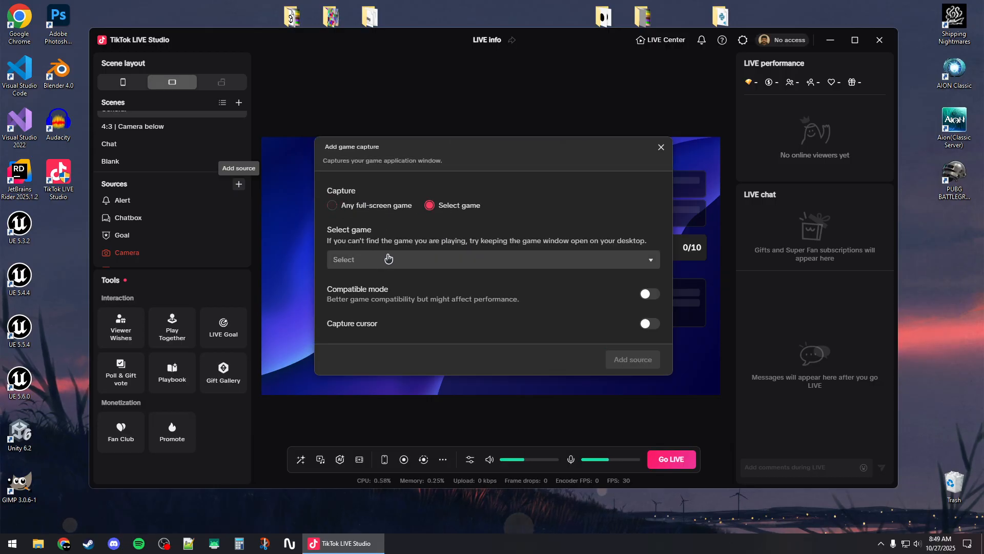
left_click(439, 259)
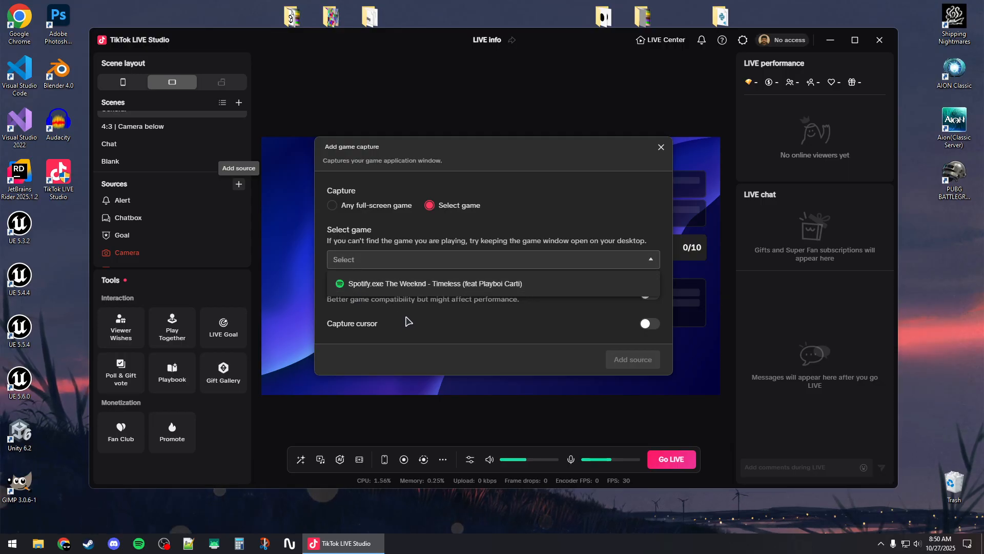
left_click(408, 285)
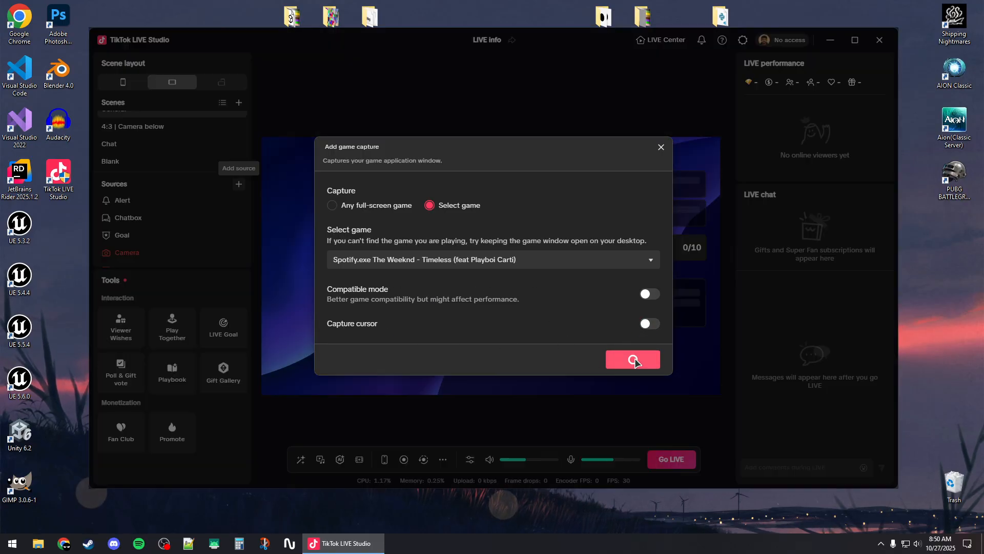
left_click(633, 359)
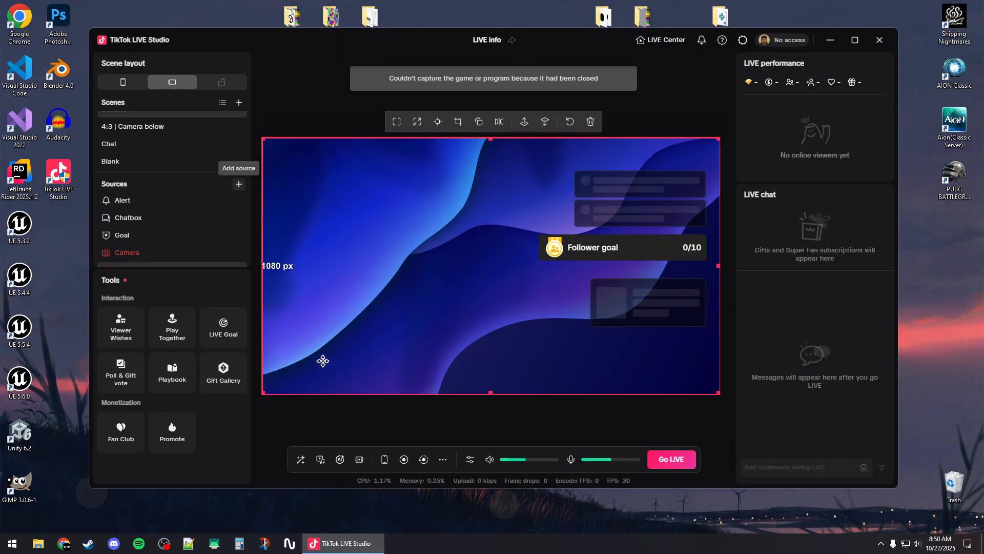
Hide the Spotify.exe source in the scene and show it again
scroll(169, 228, "down", 2)
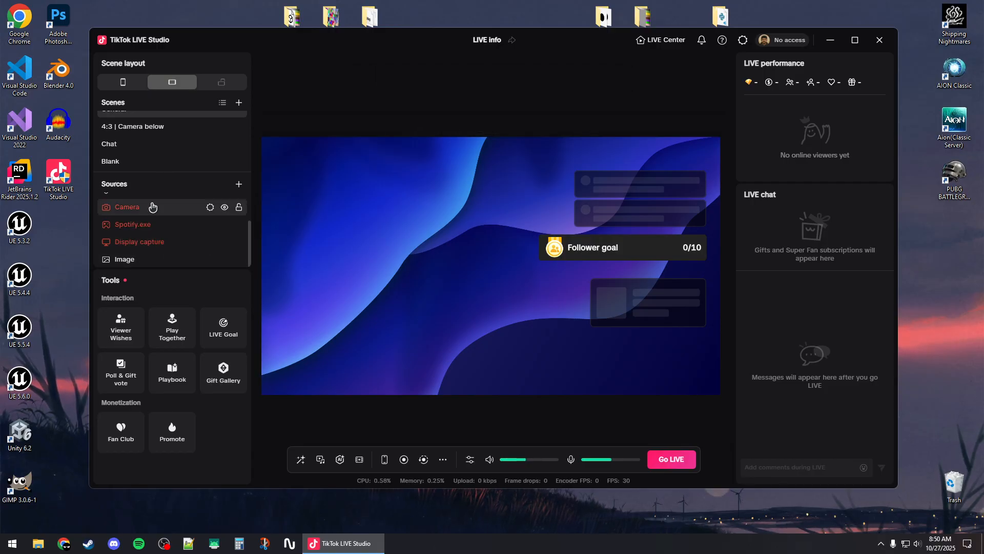
left_click(131, 225)
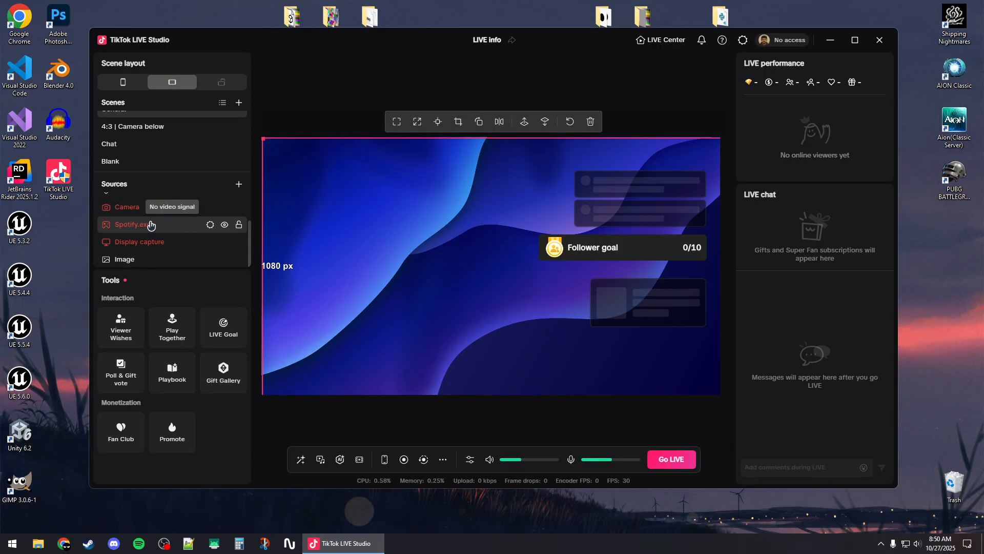
left_click(226, 225)
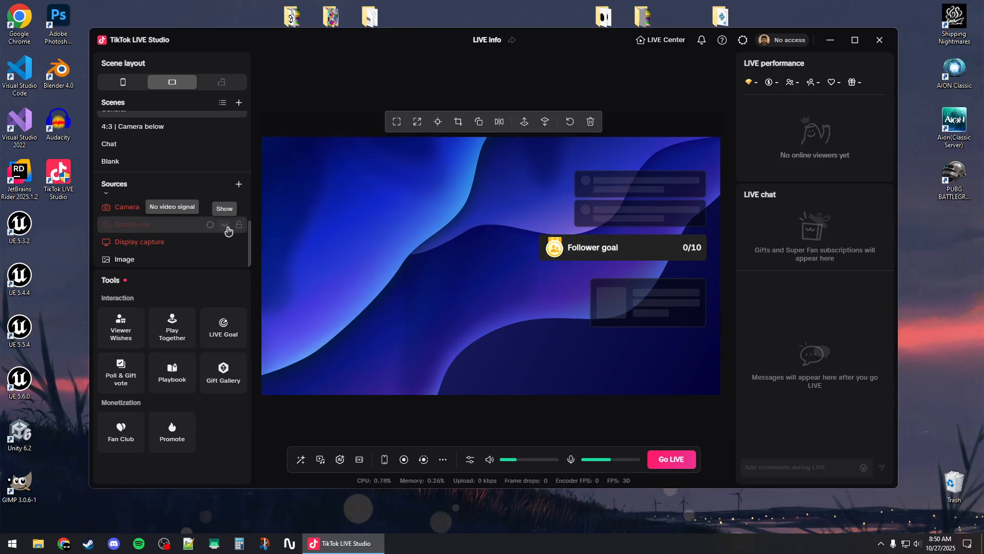
left_click(227, 228)
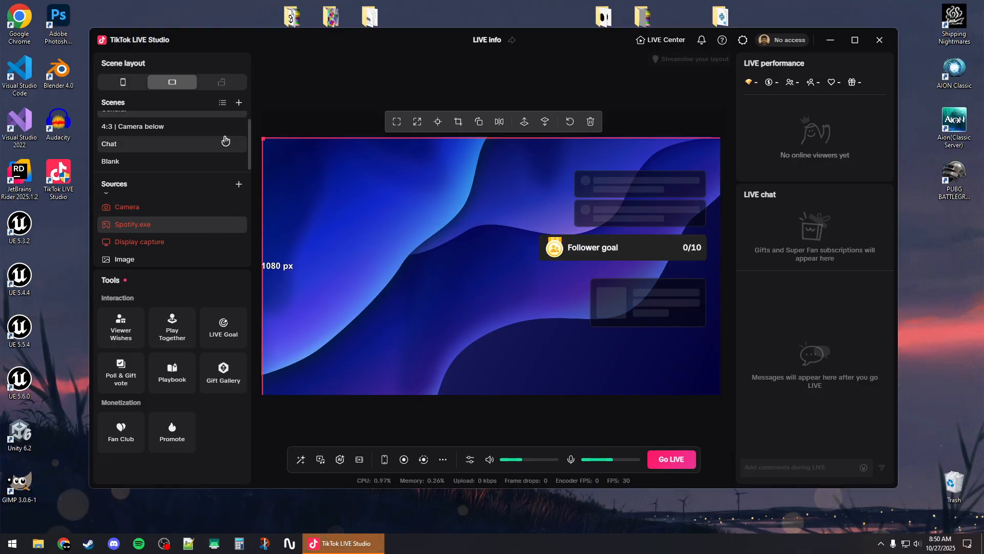
Try to add a camera source using OBS Virtual Camera as the device
left_click(239, 185)
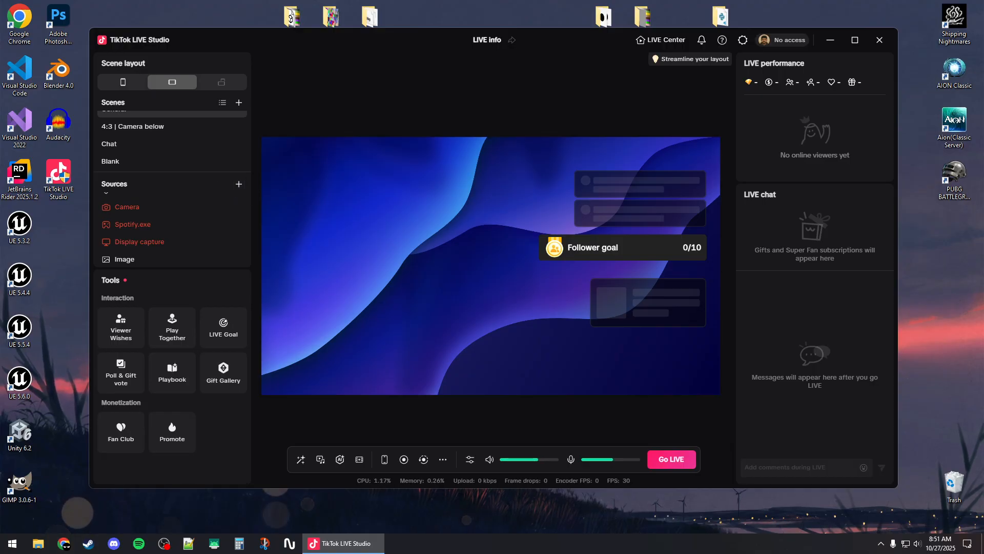
left_click(238, 184)
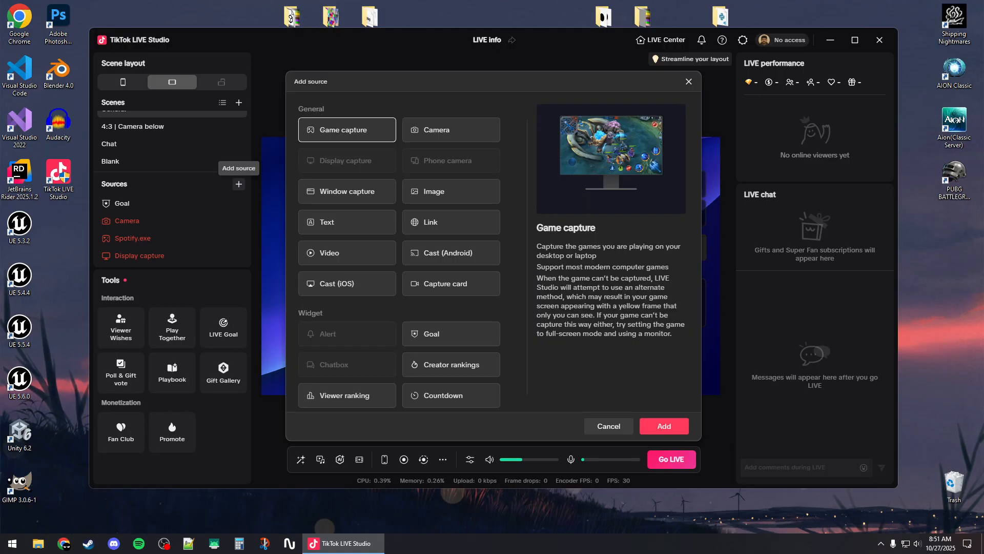
left_click(424, 133)
left_click(664, 426)
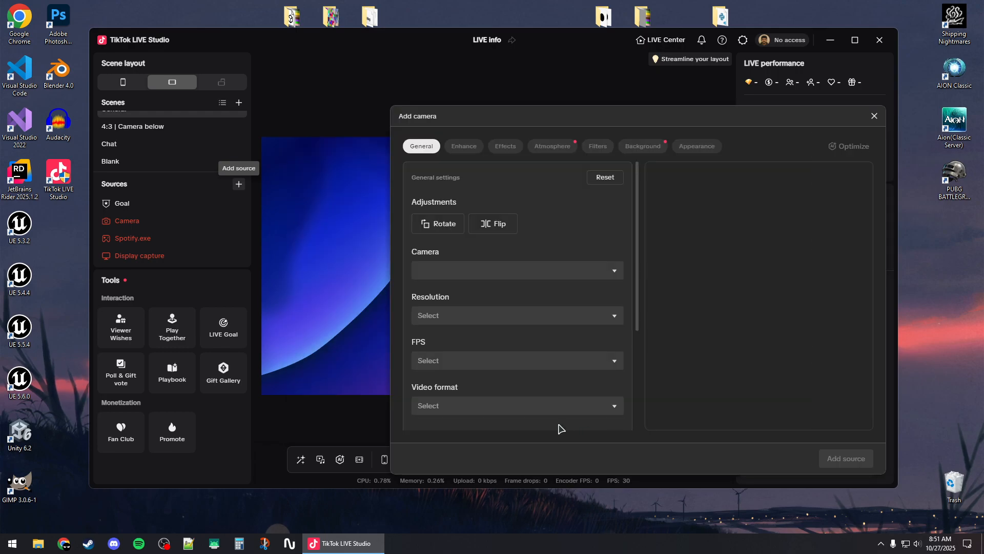
left_click_drag(536, 119, 404, 91)
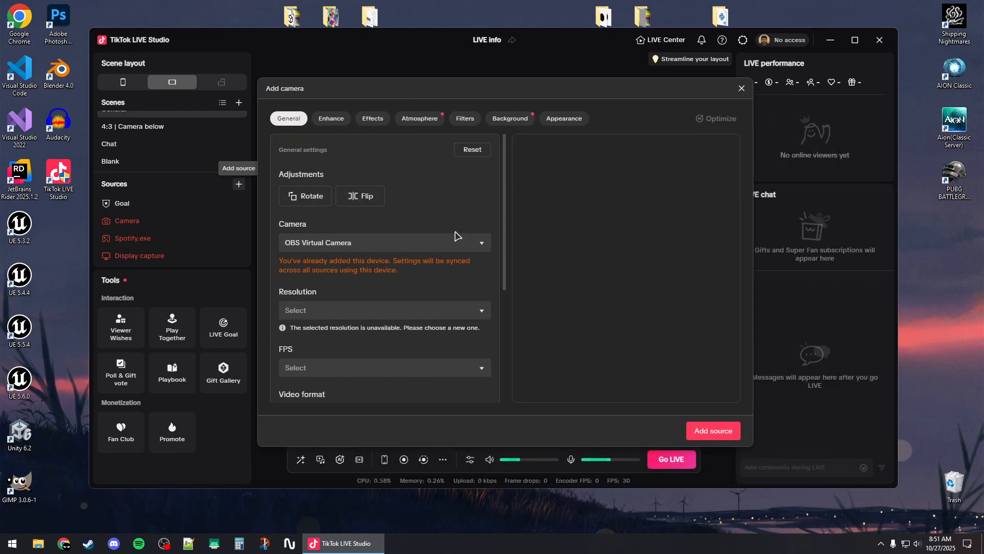
left_click(323, 245)
left_click(331, 247)
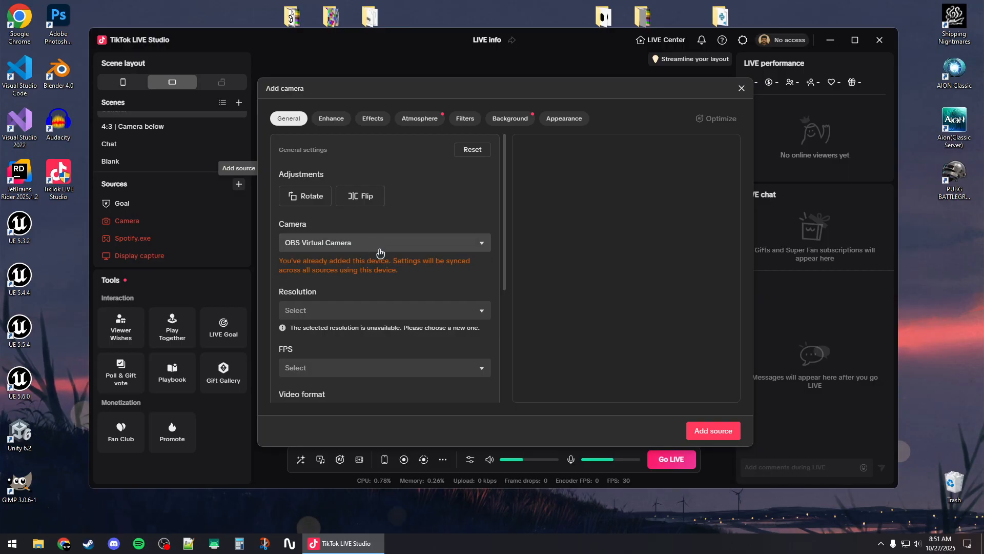
scroll(376, 247, "down", 4)
scroll(359, 266, "up", 3)
left_click(307, 271)
left_click(315, 296)
left_click(713, 430)
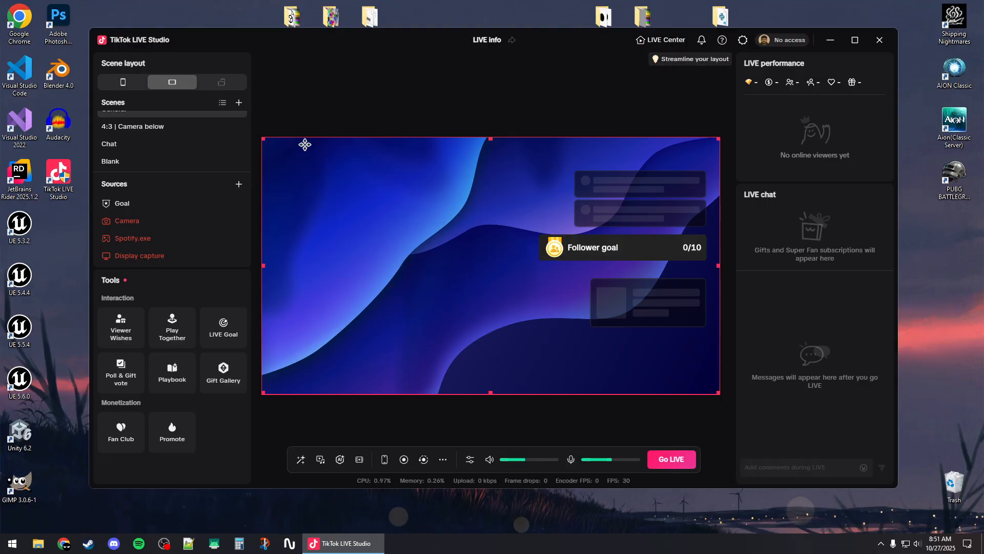
Rearrange the landscape preview with the alert widget in its upper-left corner, the chatbox in the upper-right corner, and the follower goal just below the chatbox
left_click_drag(262, 138, 242, 165)
left_click(566, 257)
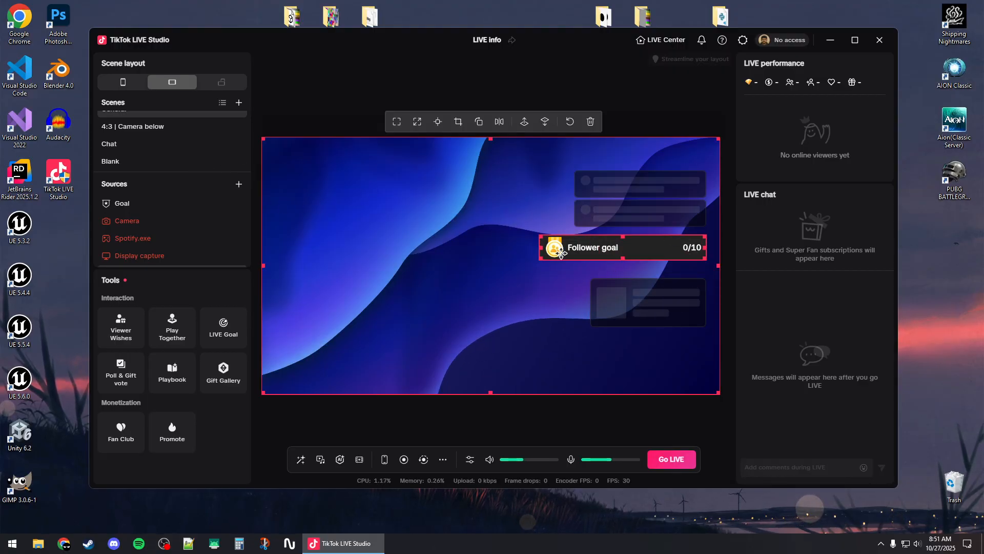
left_click(119, 221)
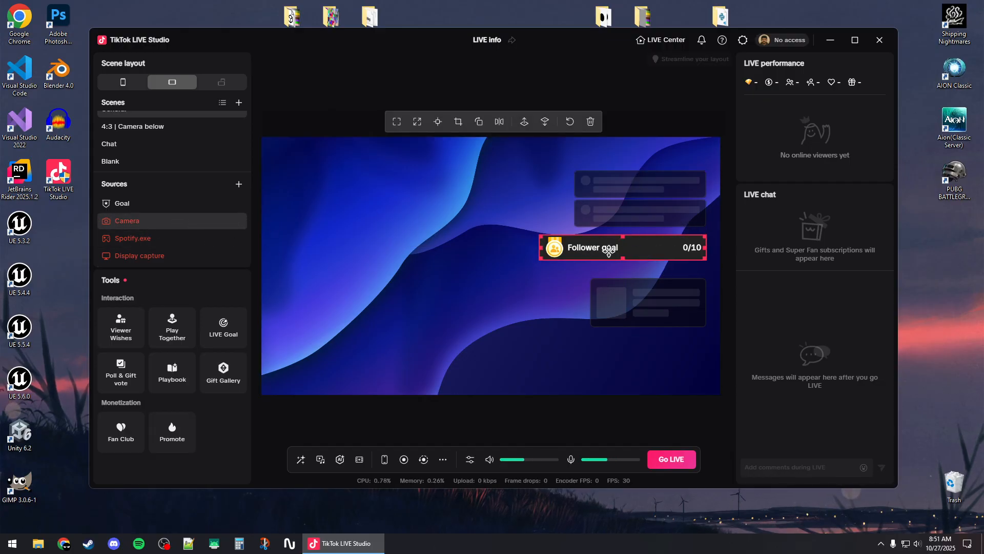
left_click_drag(616, 298, 303, 157)
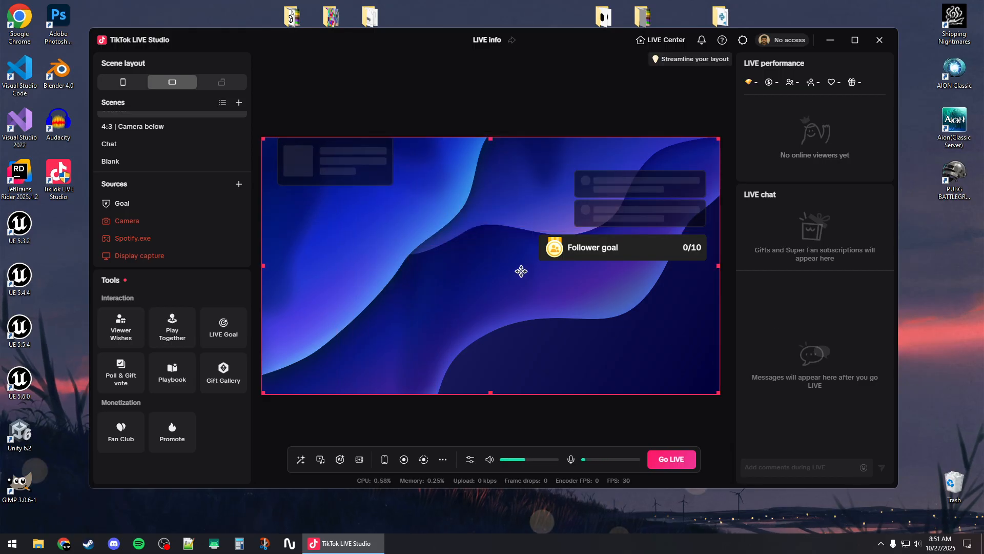
left_click_drag(630, 209, 643, 176)
left_click_drag(607, 255, 623, 214)
left_click_drag(323, 159, 294, 157)
left_click(435, 328)
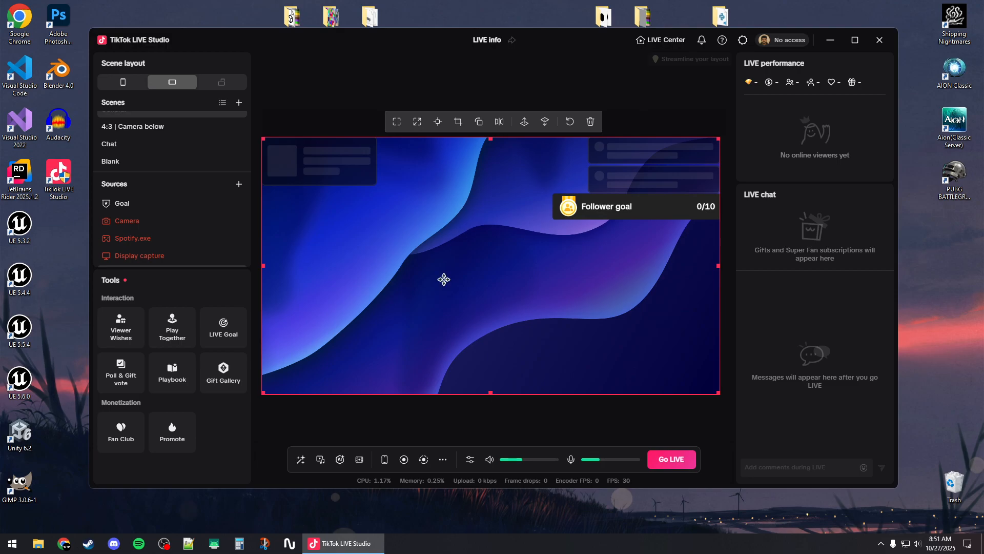
Try to start the live broadcast from the landscape scene and dismiss the notice
left_click(674, 464)
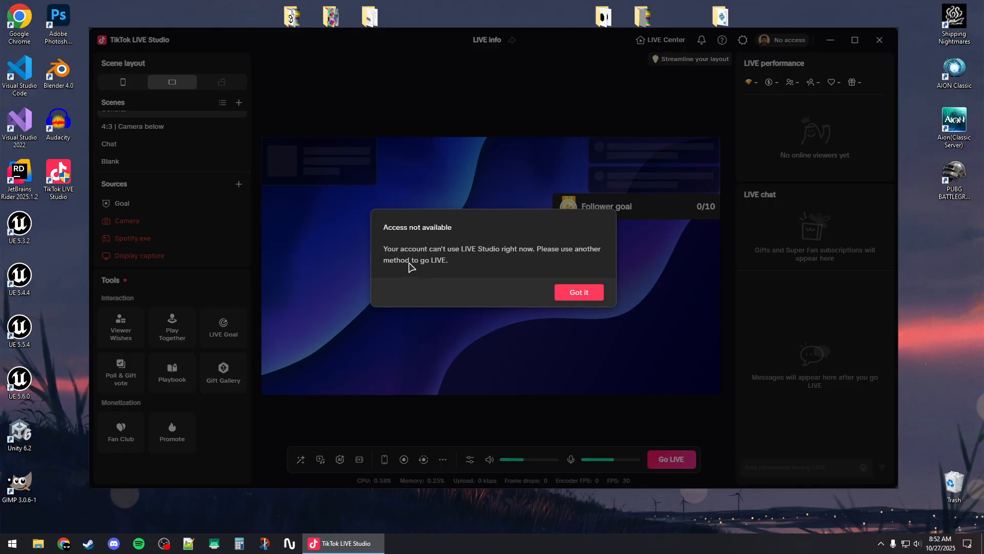
left_click(593, 292)
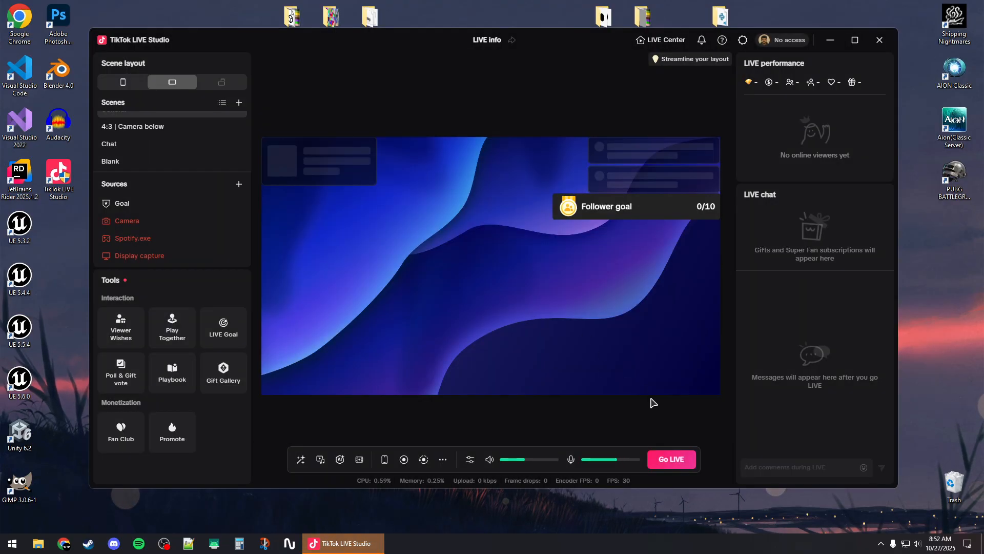